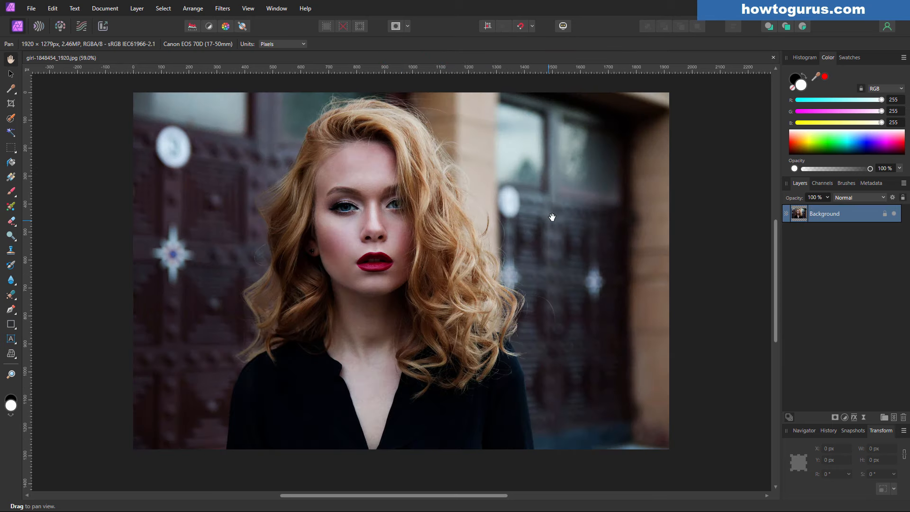
Duplicate the Background layer and hide the locked original beneath the copy.
key("ctrl+0")
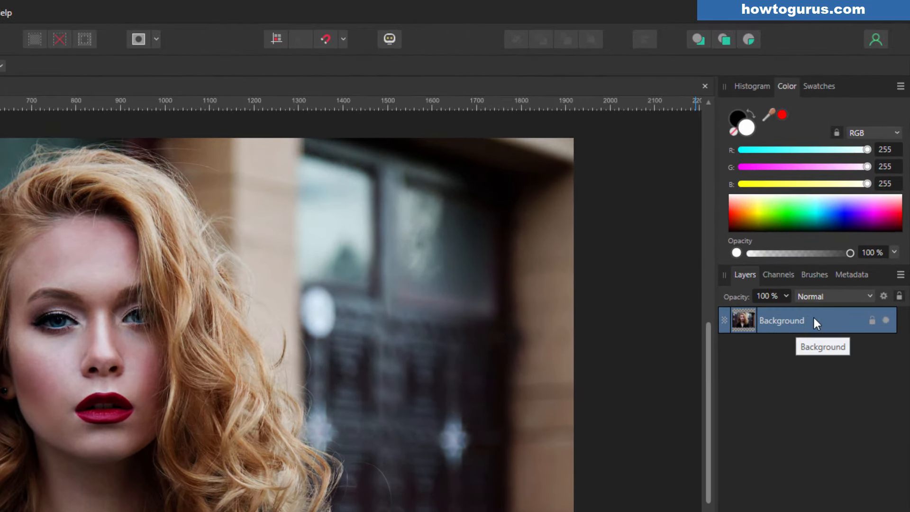
right_click(783, 322)
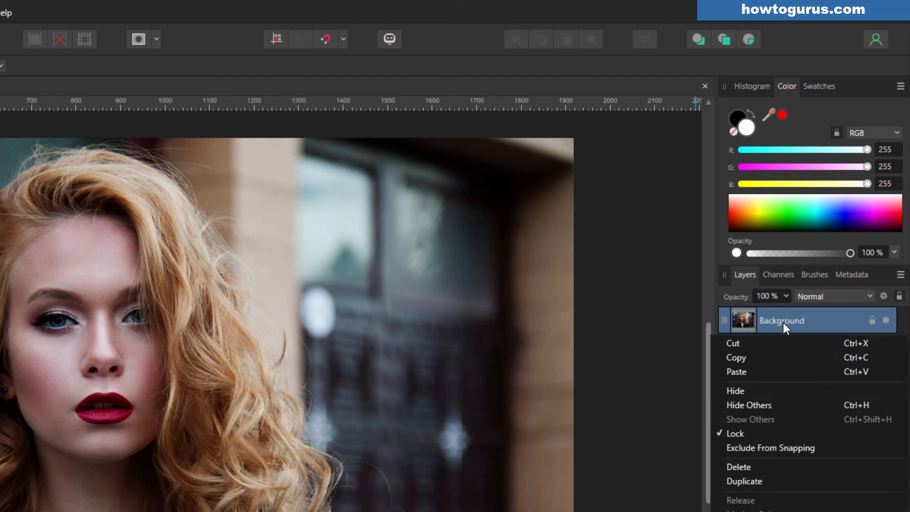
left_click(766, 480)
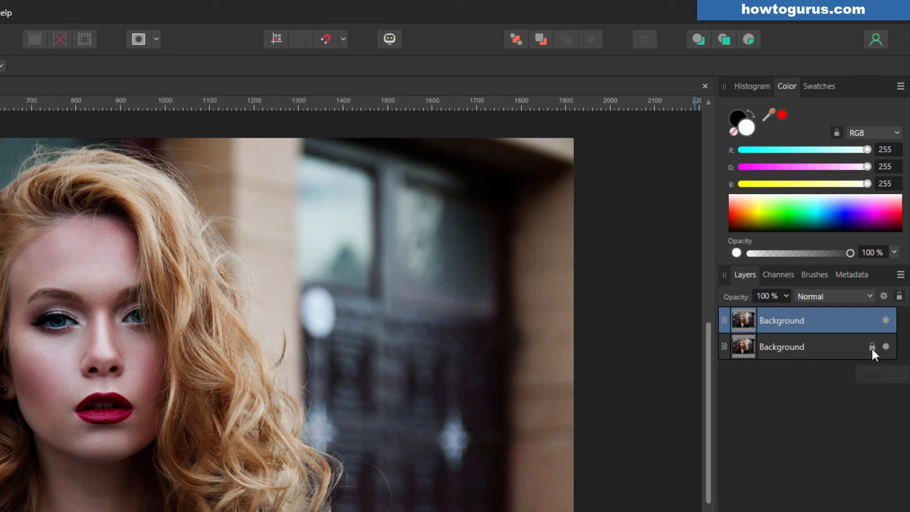
left_click(886, 344)
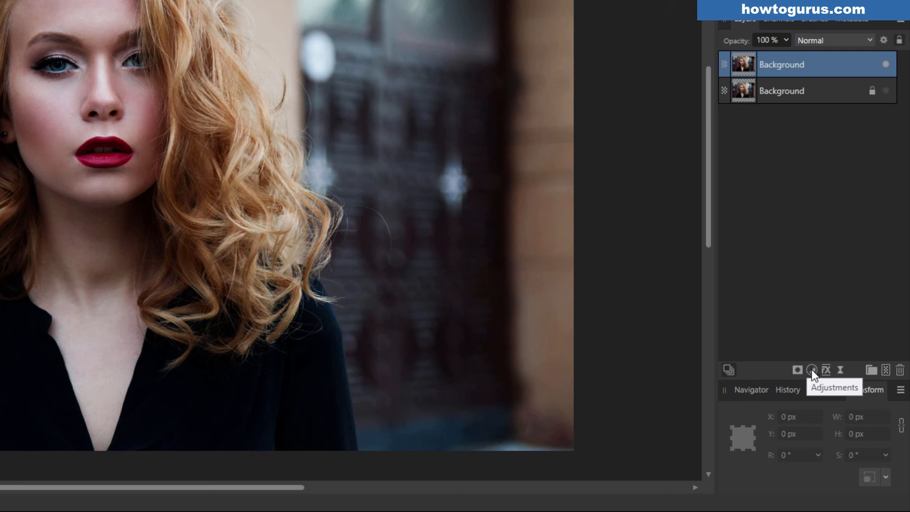
Add a Black & White adjustment above the duplicate layer with Red at 28% and Yellow at 81%.
left_click(812, 370)
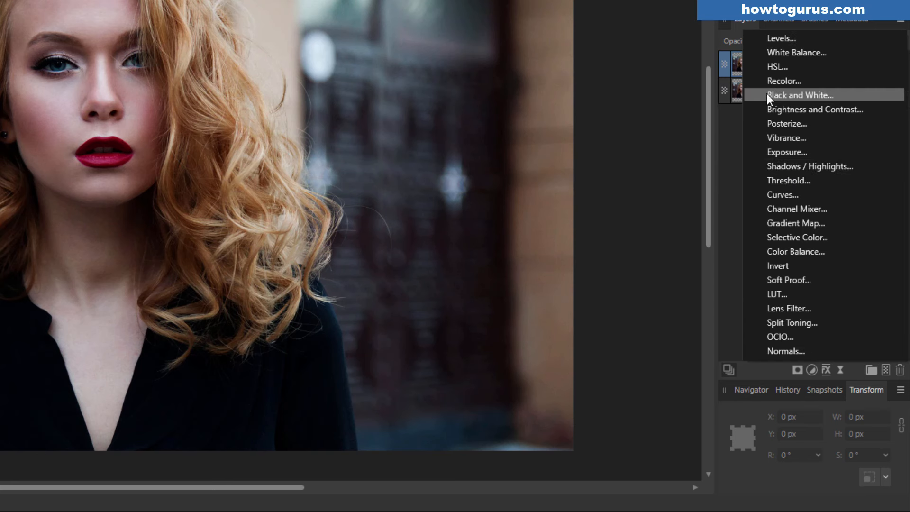
left_click(799, 94)
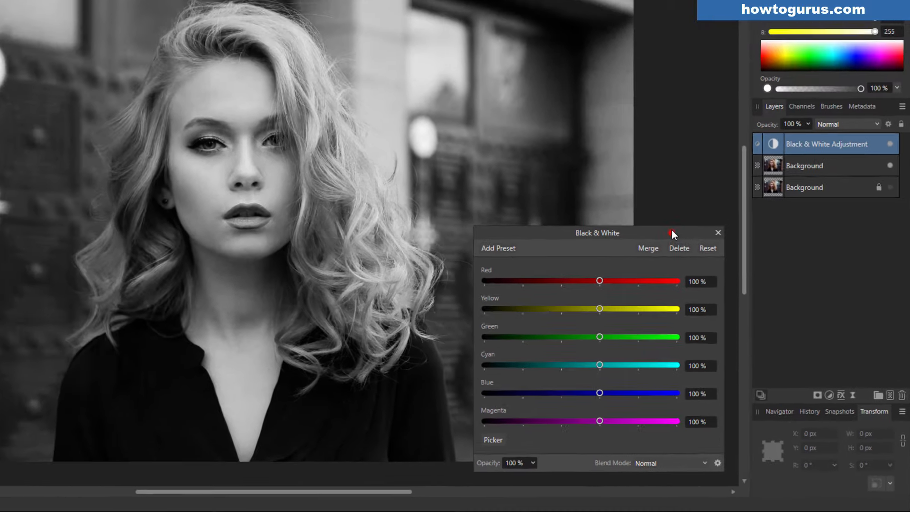
left_click_drag(672, 229, 676, 68)
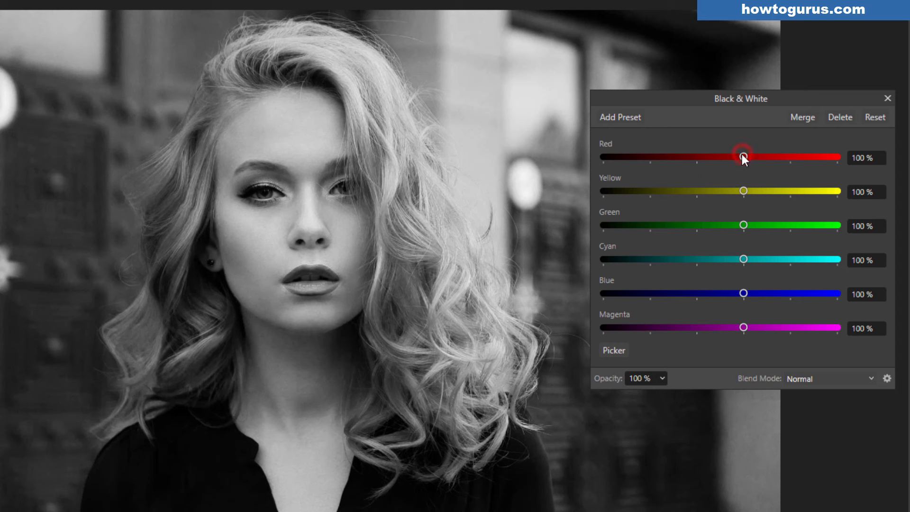
left_click_drag(743, 158, 706, 156)
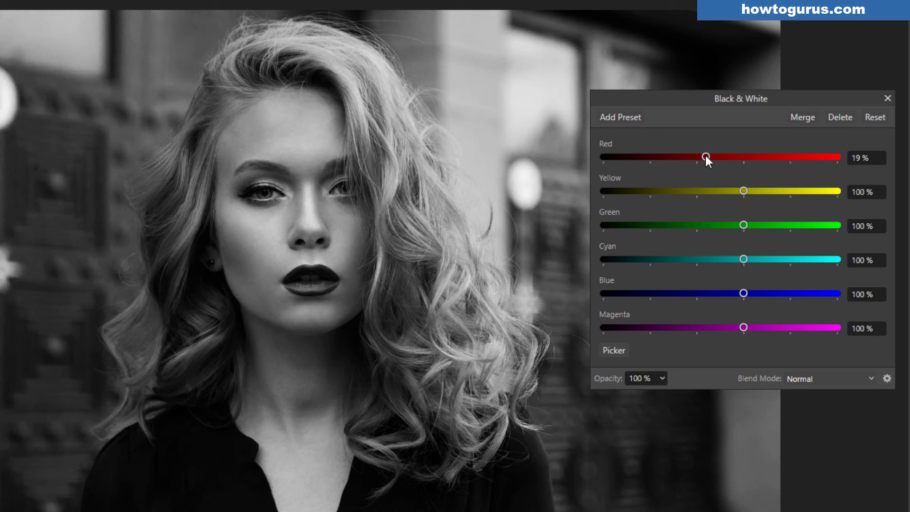
mouse_move(706, 156)
left_mouse_down()
mouse_move(732, 155)
mouse_move(711, 155)
left_mouse_up()
left_click_drag(744, 190, 652, 192)
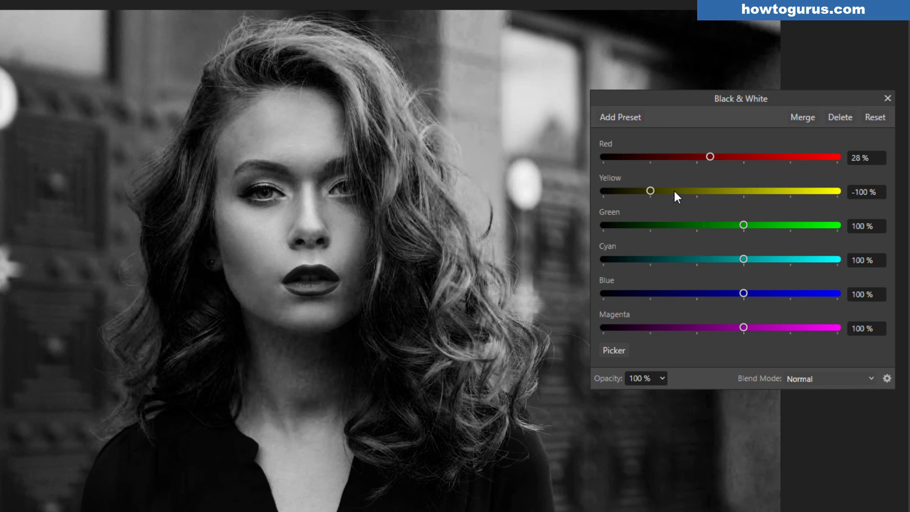
left_click(745, 191)
mouse_move(746, 189)
left_mouse_down()
mouse_move(725, 190)
mouse_move(780, 189)
mouse_move(735, 190)
left_mouse_up()
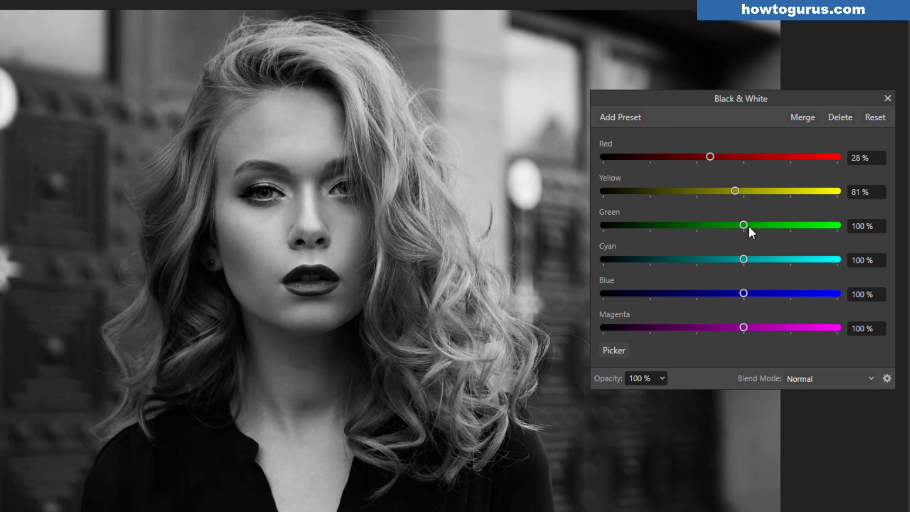
Set the Black & White adjustment's Cyan to 175%, Blue to 0% and Magenta to 64%, and close its settings.
left_click_drag(753, 224, 784, 261)
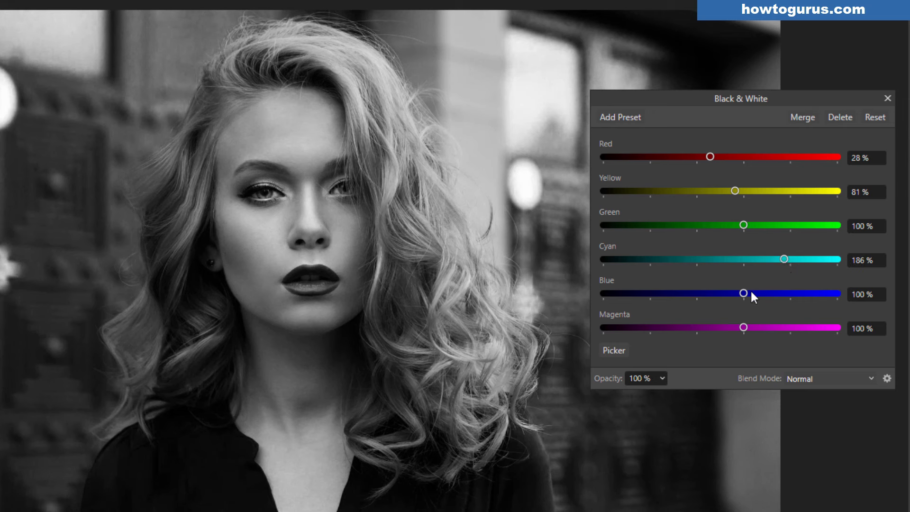
left_click_drag(747, 293, 697, 298)
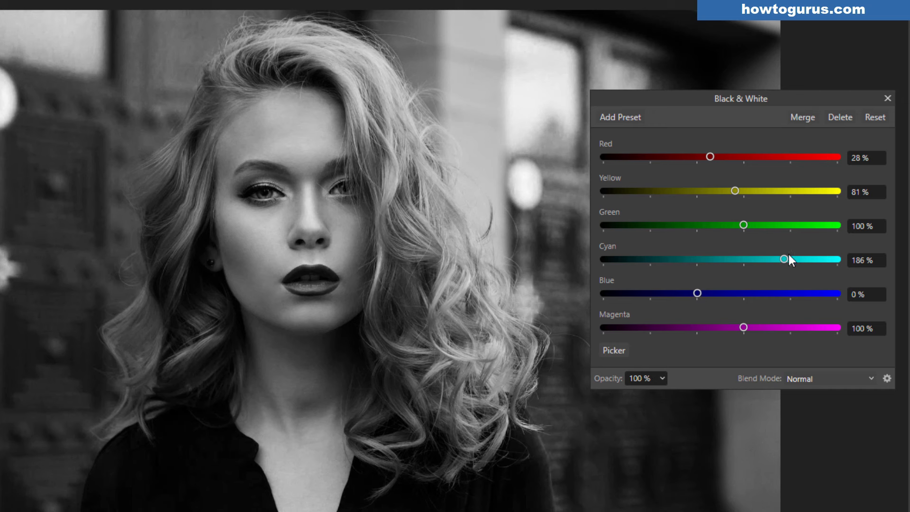
mouse_move(785, 260)
left_mouse_down()
mouse_move(767, 261)
mouse_move(779, 262)
left_mouse_up()
mouse_move(743, 327)
left_mouse_down()
mouse_move(790, 327)
mouse_move(729, 328)
mouse_move(798, 328)
mouse_move(708, 327)
mouse_move(761, 327)
mouse_move(737, 327)
mouse_move(746, 337)
mouse_move(743, 327)
mouse_move(725, 327)
mouse_move(748, 328)
mouse_move(727, 327)
left_mouse_up()
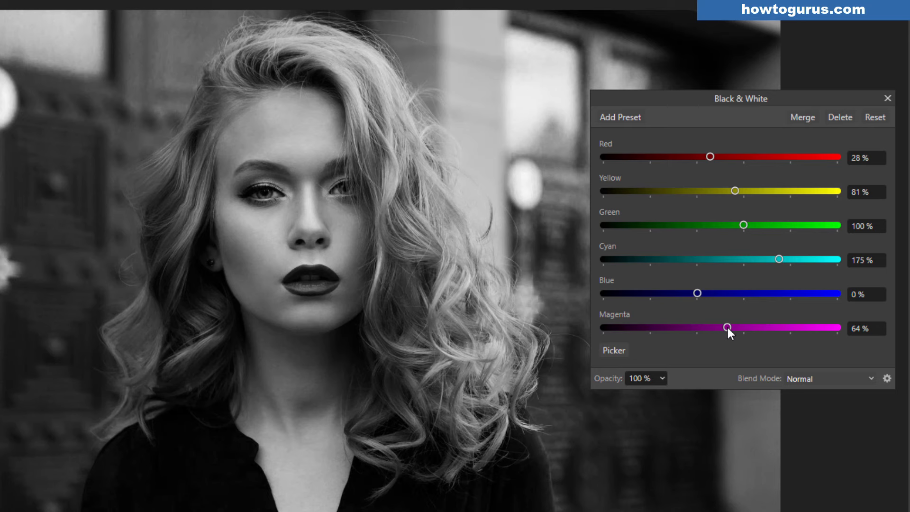
left_click(888, 99)
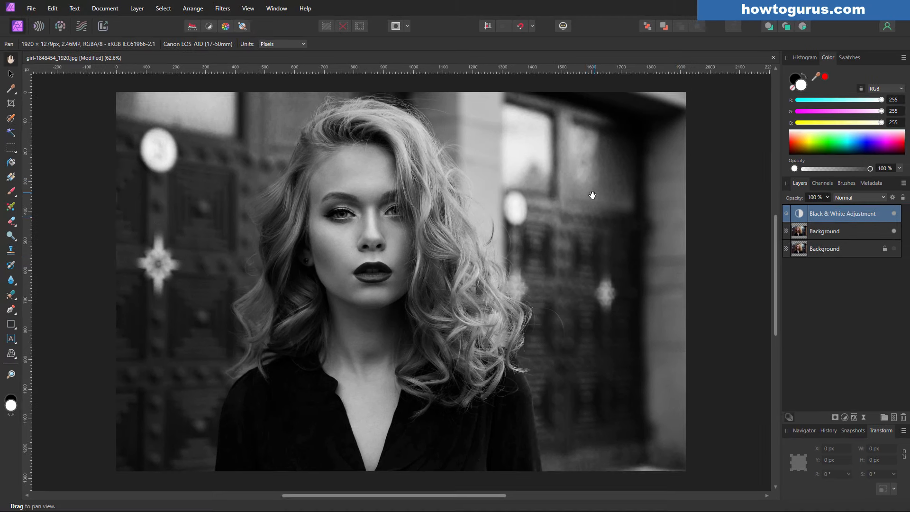
Toggle the Black & White Adjustment layer's visibility repeatedly to compare the colour and monochrome versions, leaving it visible.
left_click(895, 214)
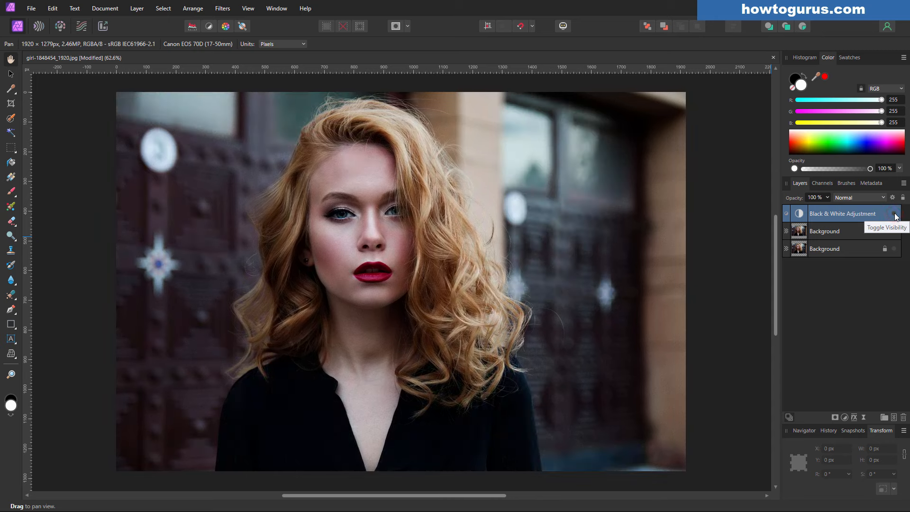
left_click(894, 215)
left_click(894, 215)
left_click(895, 214)
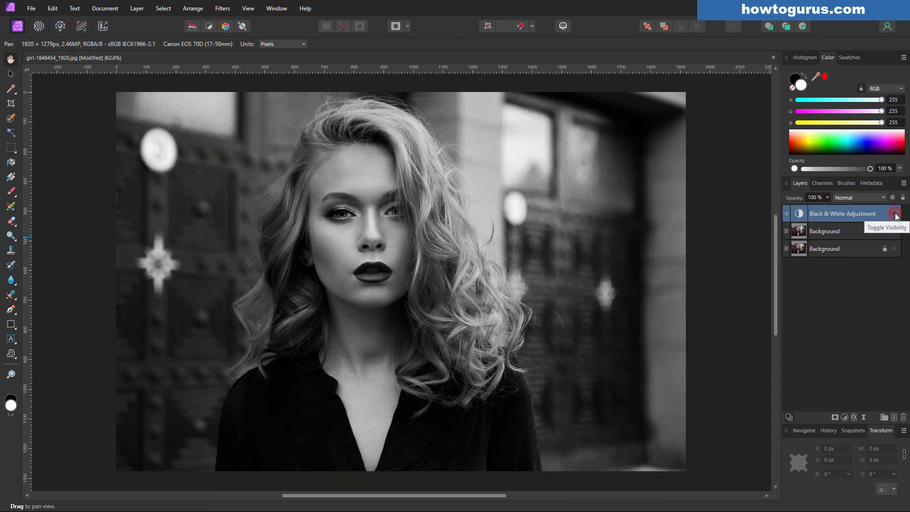
left_click(895, 214)
left_click(895, 214)
left_click(895, 215)
left_click(894, 215)
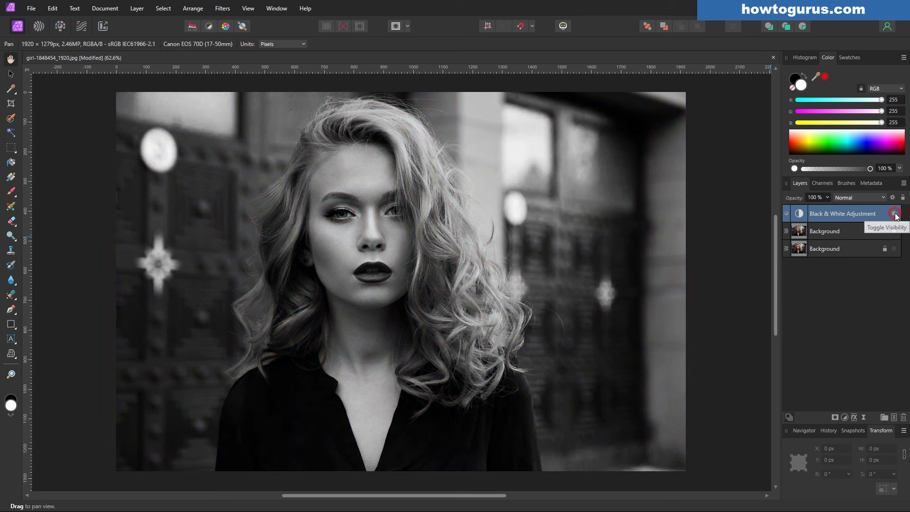
left_click(895, 215)
left_click(894, 215)
left_click(895, 215)
left_click(895, 215)
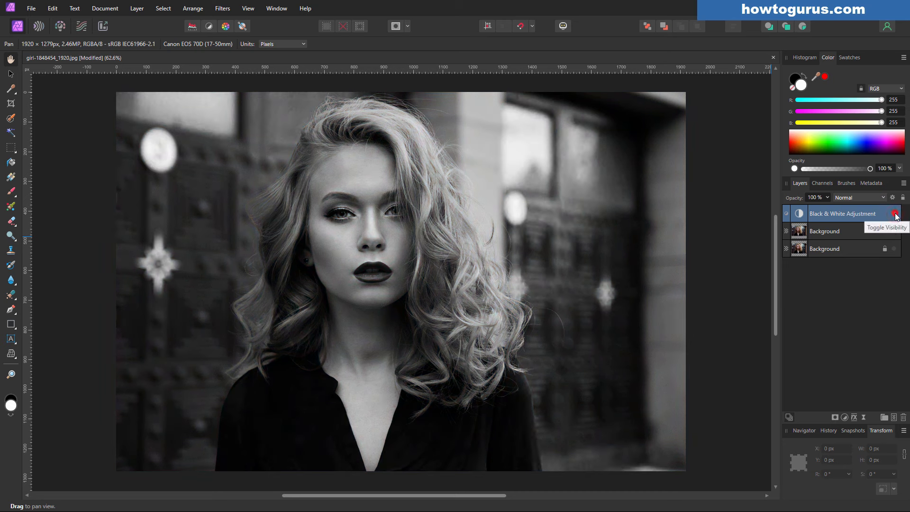
left_click(895, 215)
left_click(895, 214)
left_click(895, 215)
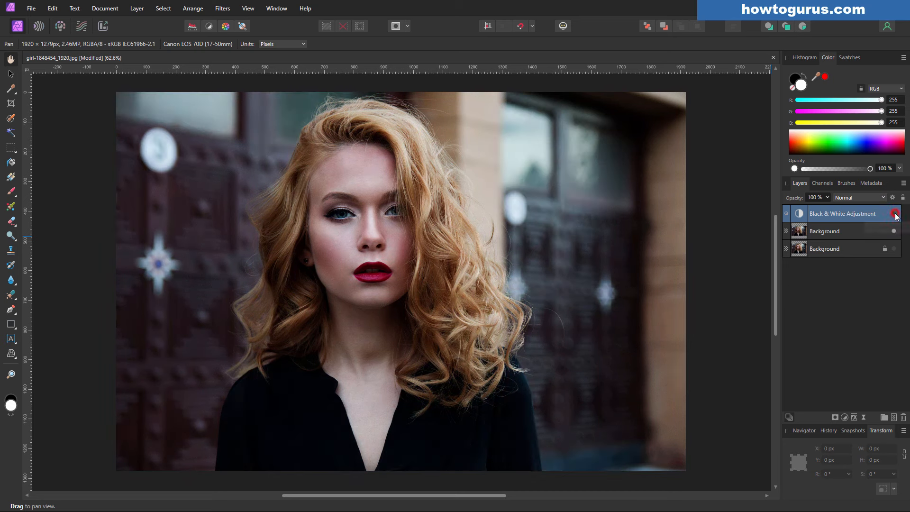
left_click(895, 215)
left_click(895, 214)
left_click(895, 215)
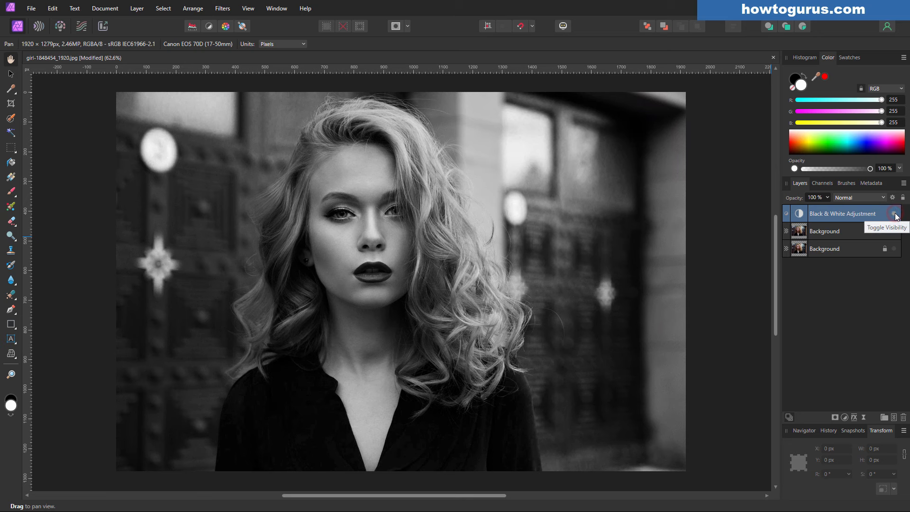
left_click(895, 214)
left_click(895, 215)
left_click(895, 215)
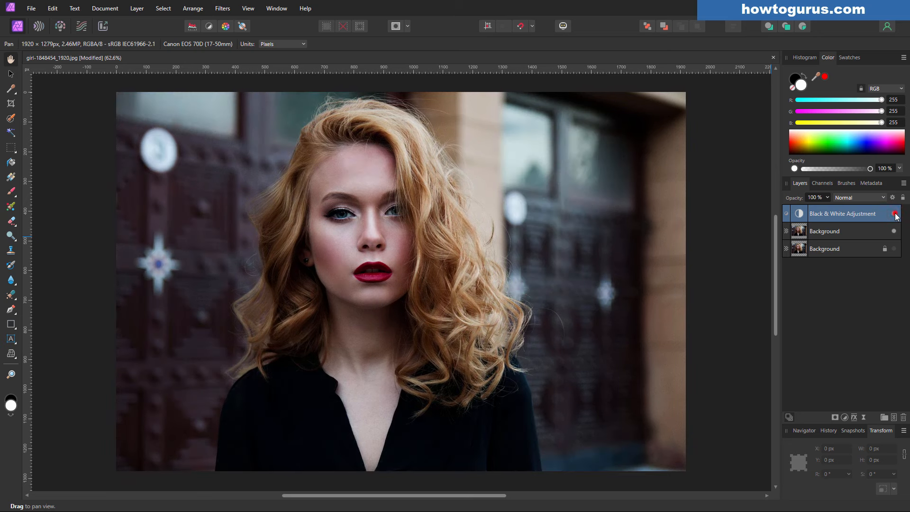
left_click(895, 214)
left_click(895, 214)
left_click(895, 214)
left_click(894, 214)
left_click(894, 214)
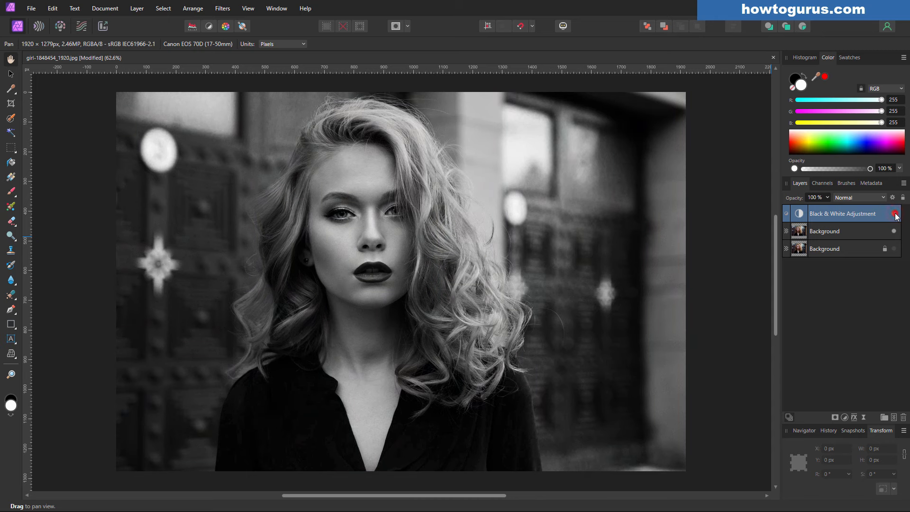
left_click(894, 214)
left_click(894, 214)
left_click(894, 213)
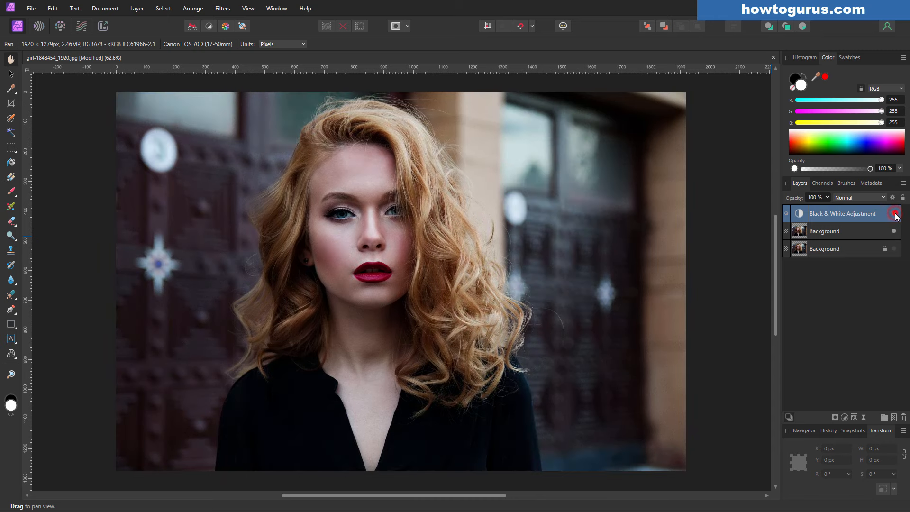
left_click(894, 214)
left_click(894, 214)
left_click(894, 214)
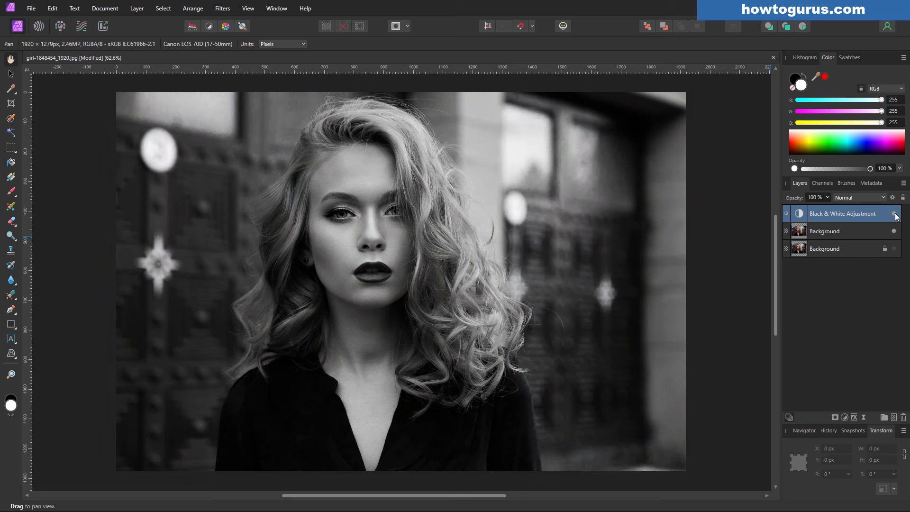
left_click(895, 214)
left_click(894, 213)
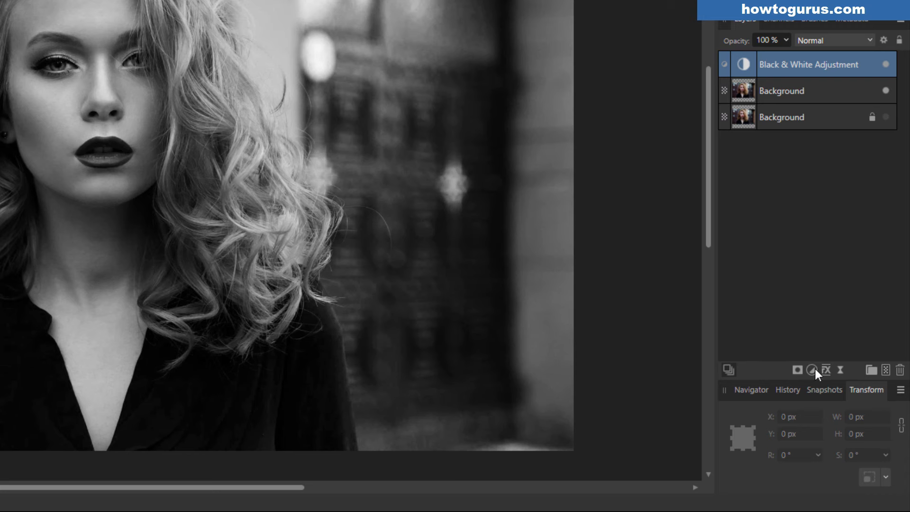
Add a Levels adjustment with Black Level at 2%, White Level at 93% and Gamma at 0.929.
left_click(812, 370)
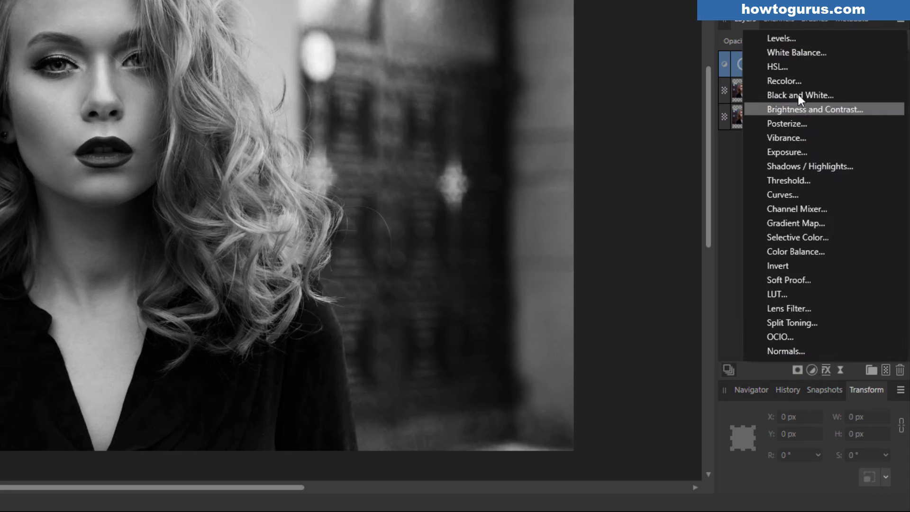
left_click(790, 38)
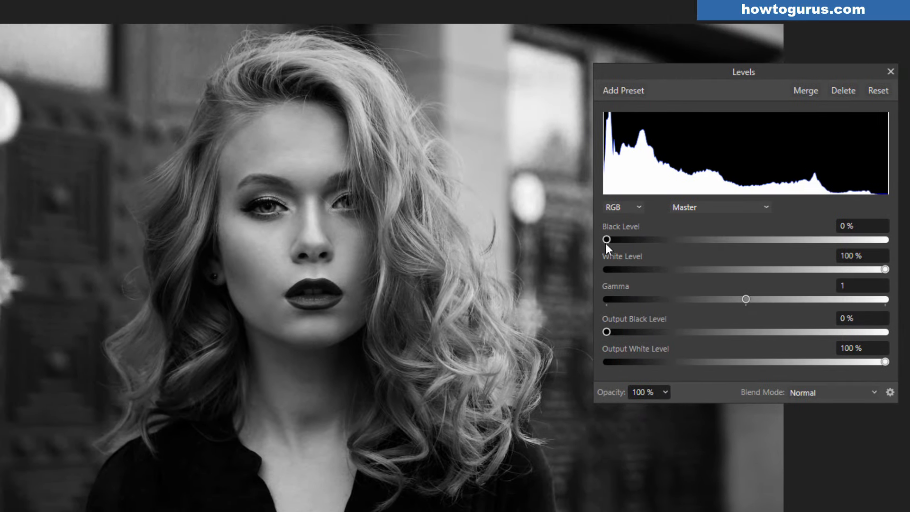
mouse_move(607, 239)
left_mouse_down()
mouse_move(624, 242)
mouse_move(599, 240)
mouse_move(610, 239)
left_mouse_up()
mouse_move(885, 269)
left_mouse_down()
mouse_move(847, 270)
mouse_move(877, 270)
mouse_move(868, 271)
left_mouse_up()
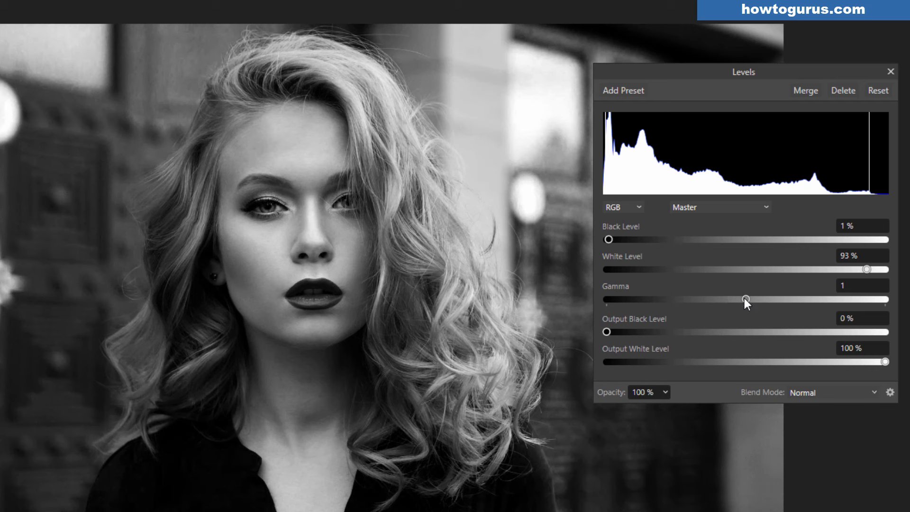
mouse_move(744, 298)
left_mouse_down()
mouse_move(716, 298)
mouse_move(782, 297)
mouse_move(736, 300)
left_mouse_up()
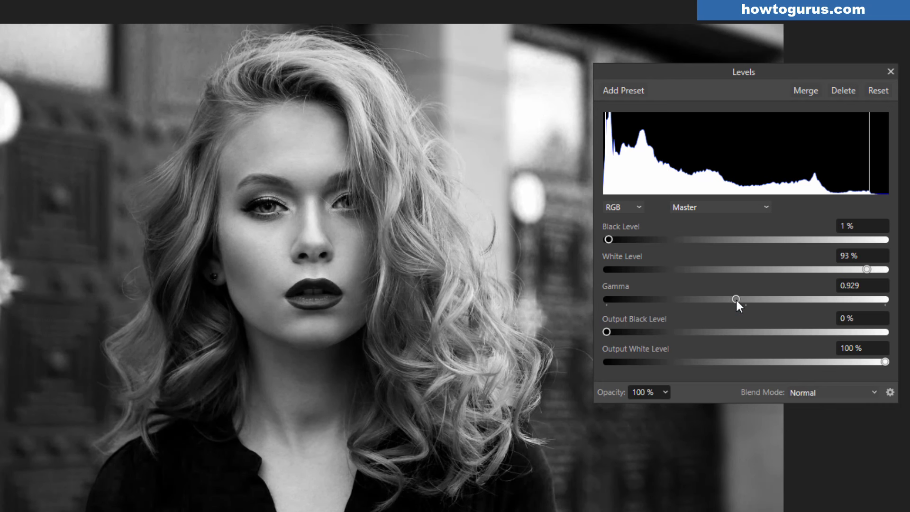
mouse_move(608, 240)
left_mouse_down()
mouse_move(617, 239)
mouse_move(610, 237)
left_mouse_up()
left_click_drag(734, 300, 736, 298)
left_click_drag(605, 237, 610, 239)
Review the colour model and channel options of the Levels adjustment, keeping RGB and Master, and close its settings.
left_click(635, 211)
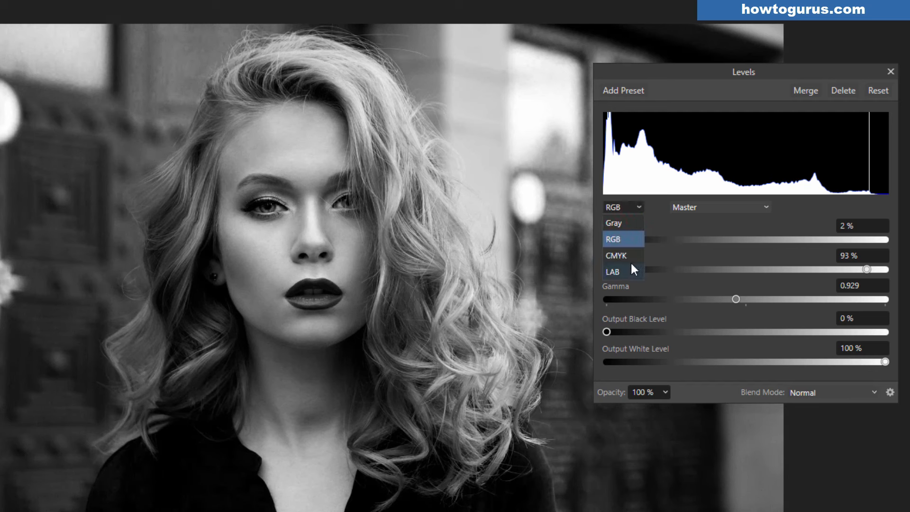
left_click(662, 216)
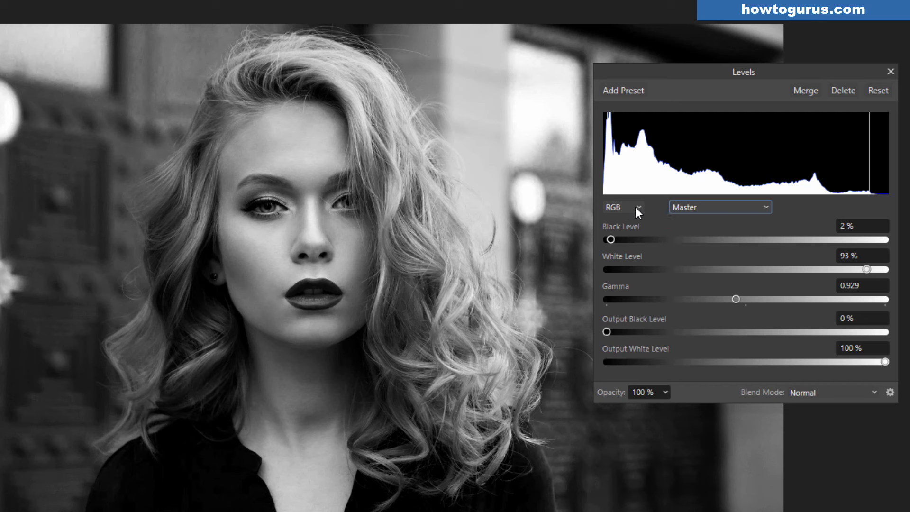
left_click(720, 207)
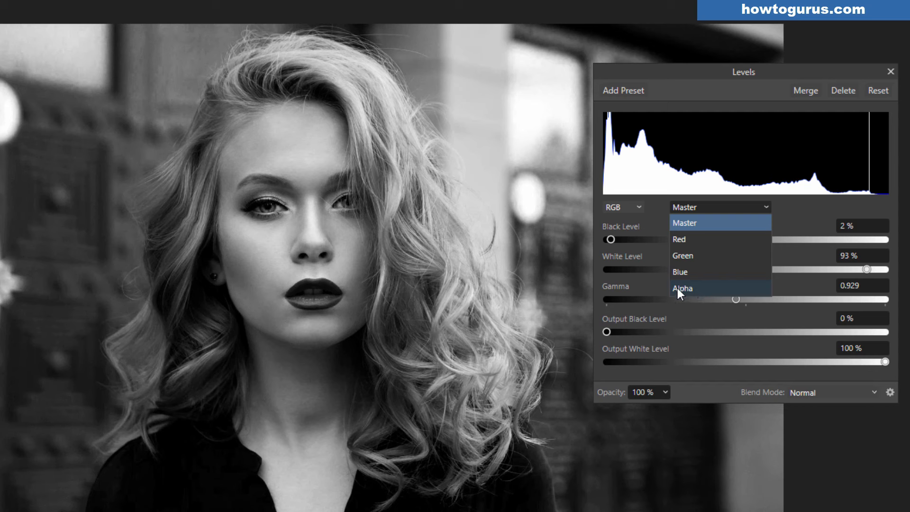
left_click(510, 82)
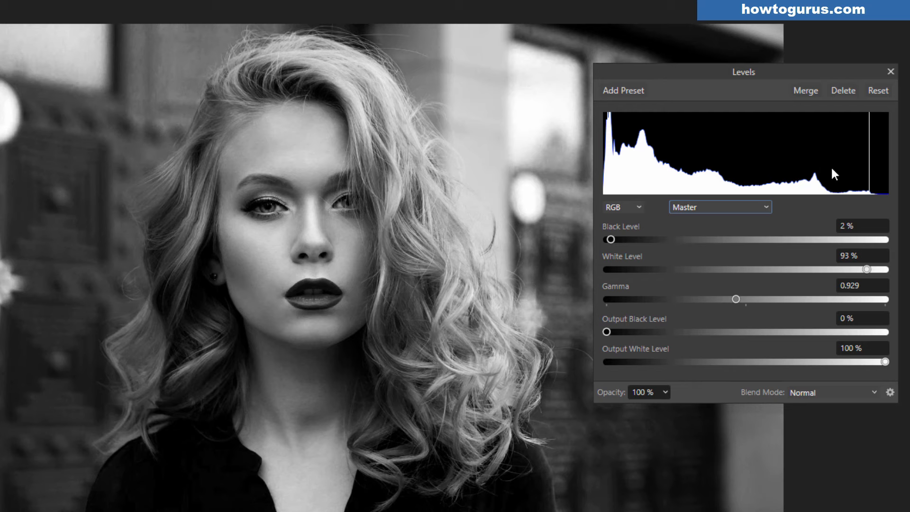
left_click(891, 71)
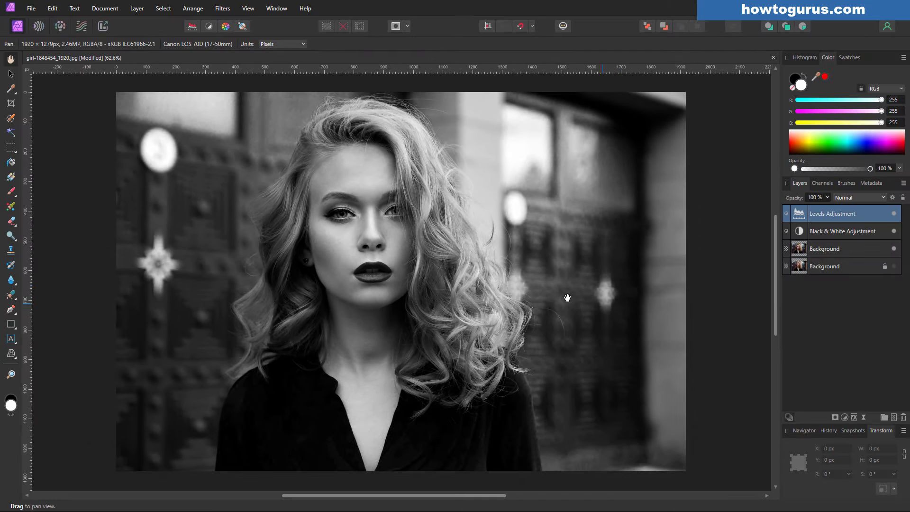
Make the locked original Background layer visible and move the duplicate Background layer to the top of the layer stack, above the Levels Adjustment.
left_click(851, 251)
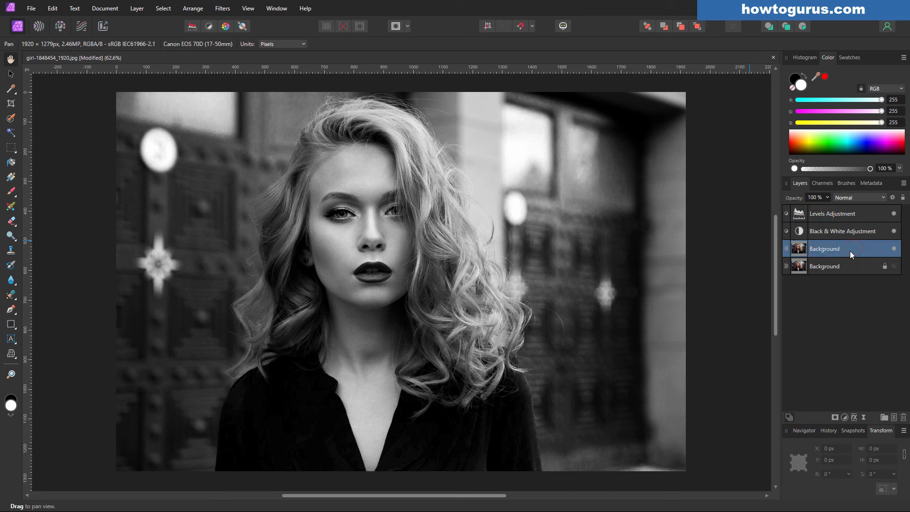
left_click(894, 265)
left_click_drag(850, 247, 849, 213)
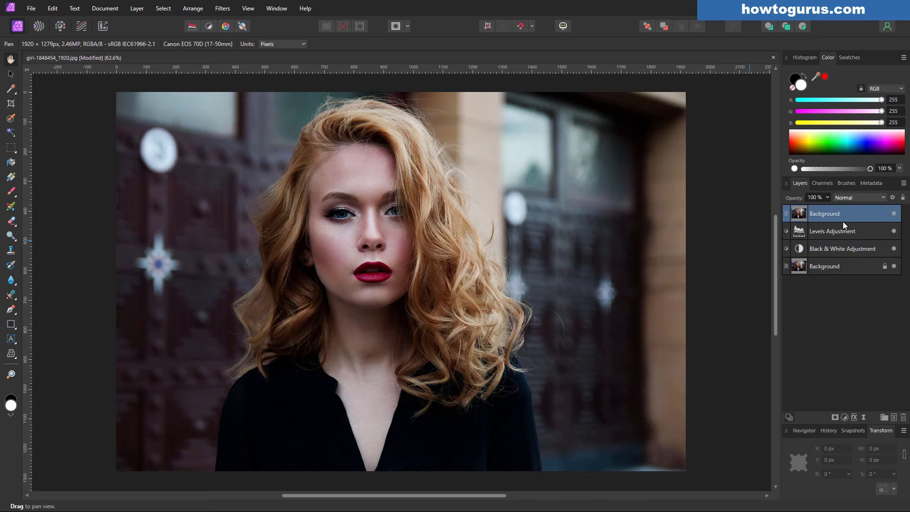
Toggle the topmost Background layer's visibility repeatedly to compare the colour original with the black and white result, leaving it hidden.
left_click(894, 215)
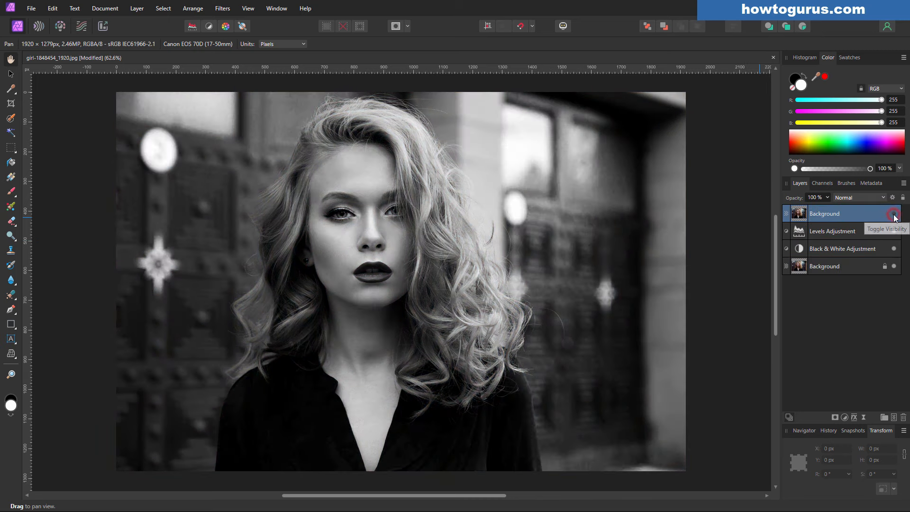
left_click(895, 214)
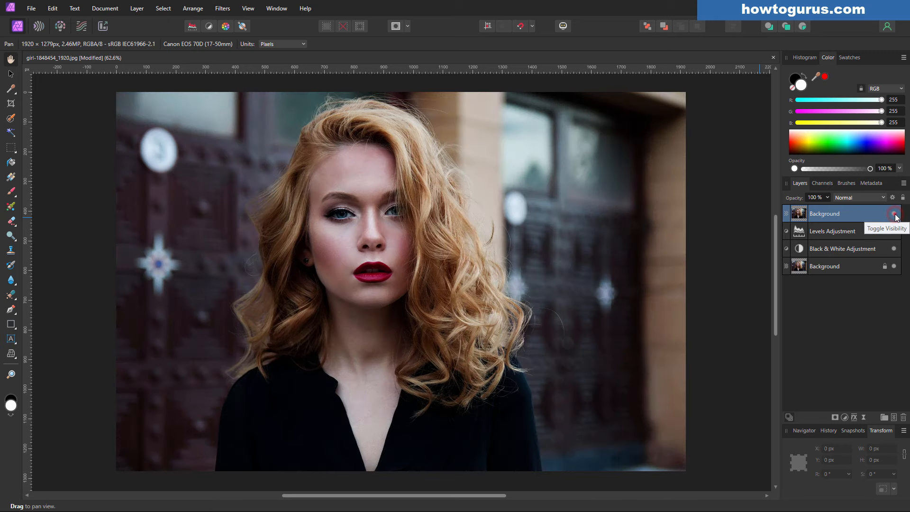
left_click(894, 215)
left_click(894, 215)
left_click(894, 215)
left_click(895, 215)
left_click(894, 215)
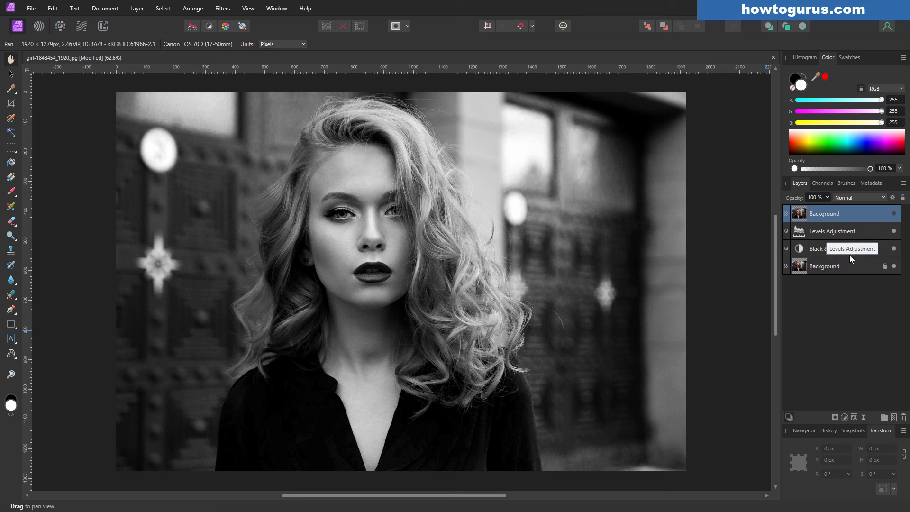
Reopen the Levels and Black & White adjustment settings in turn to review their editable values, closing each without changes.
double_click(800, 233)
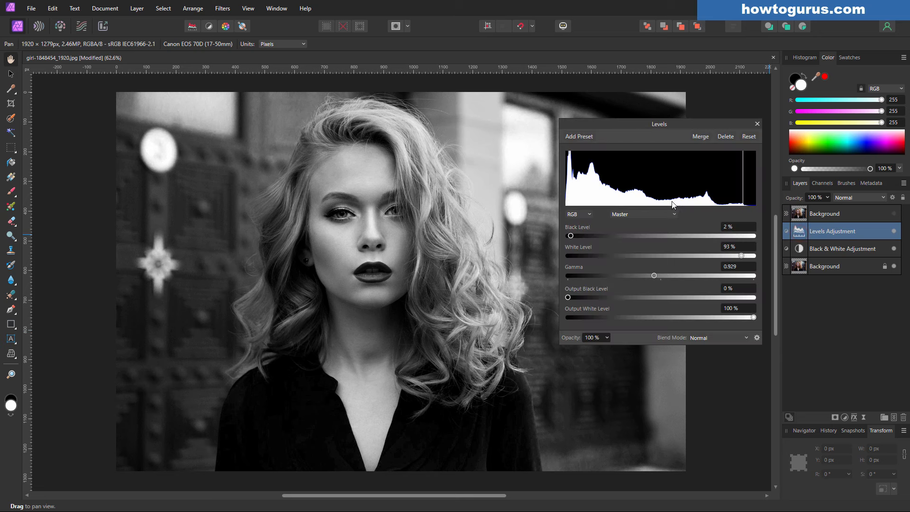
left_click(757, 124)
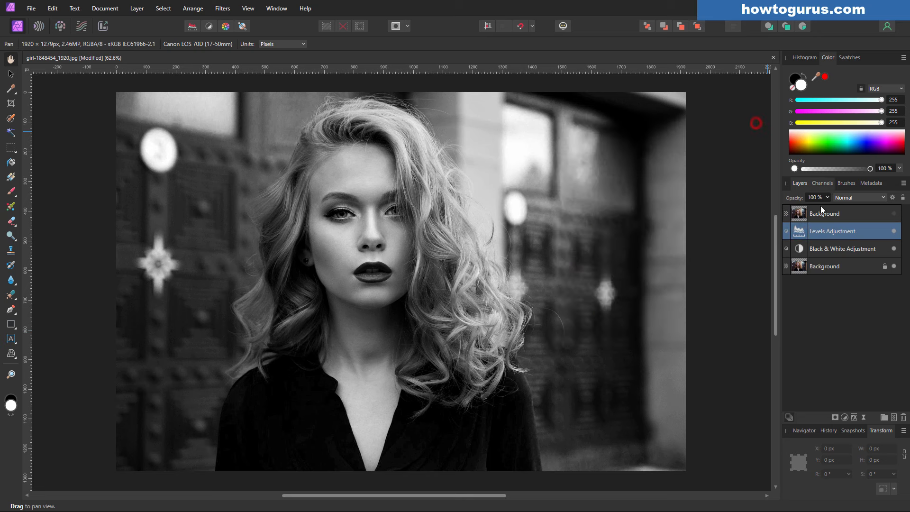
double_click(801, 249)
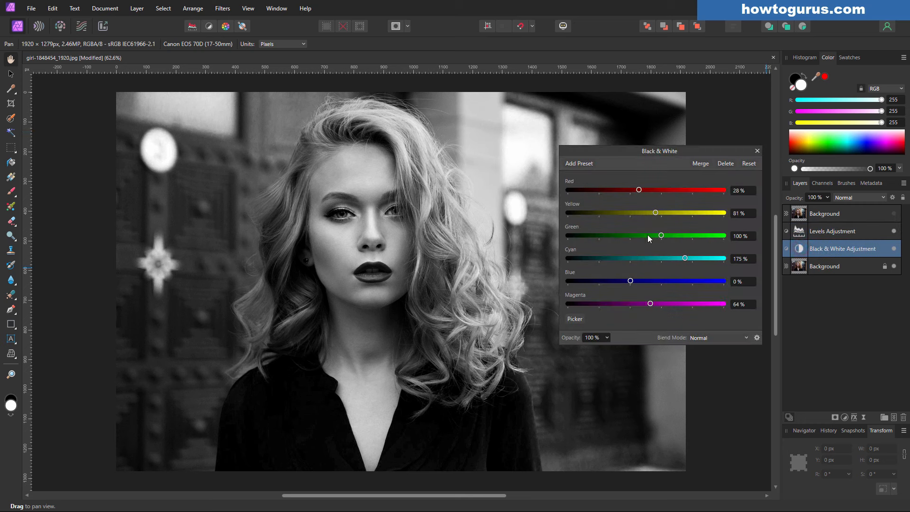
left_click(757, 151)
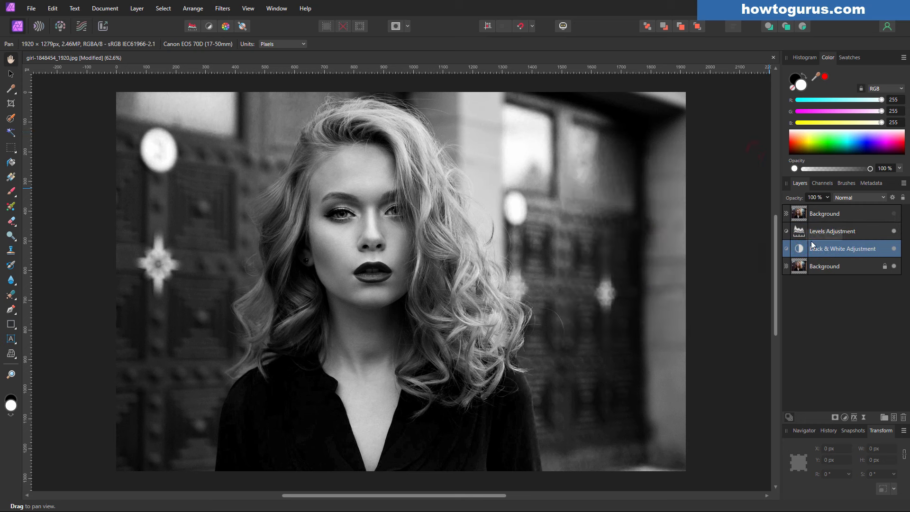
Switch the Black & White Adjustment layer off and on to compare the image with and without it, leaving it visible.
left_click(894, 249)
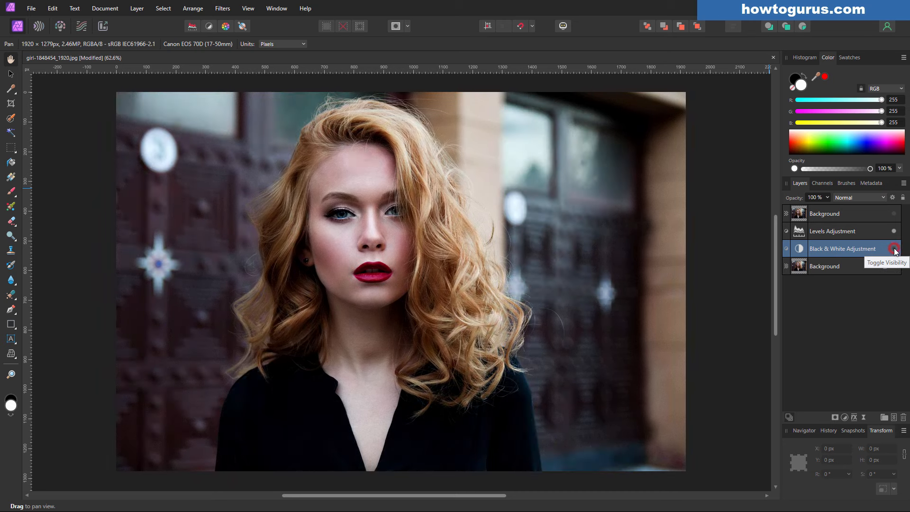
left_click(894, 248)
left_click(894, 249)
left_click(894, 249)
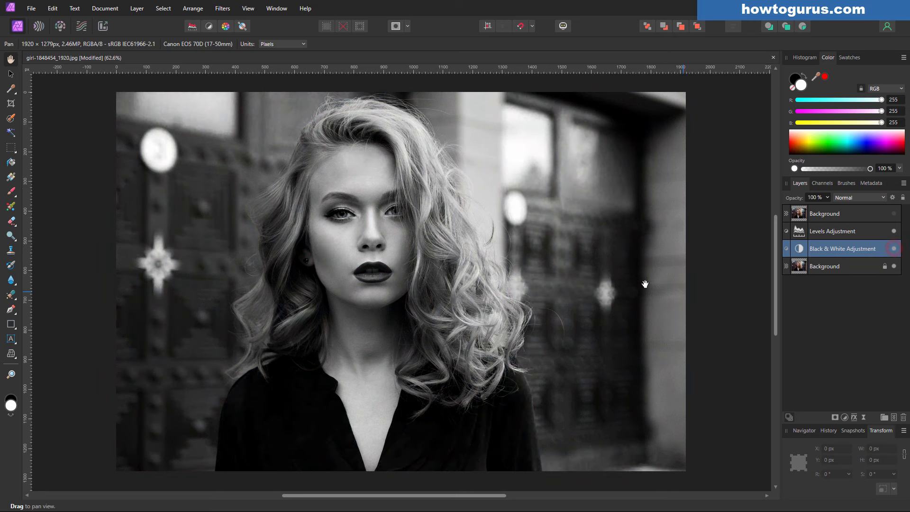